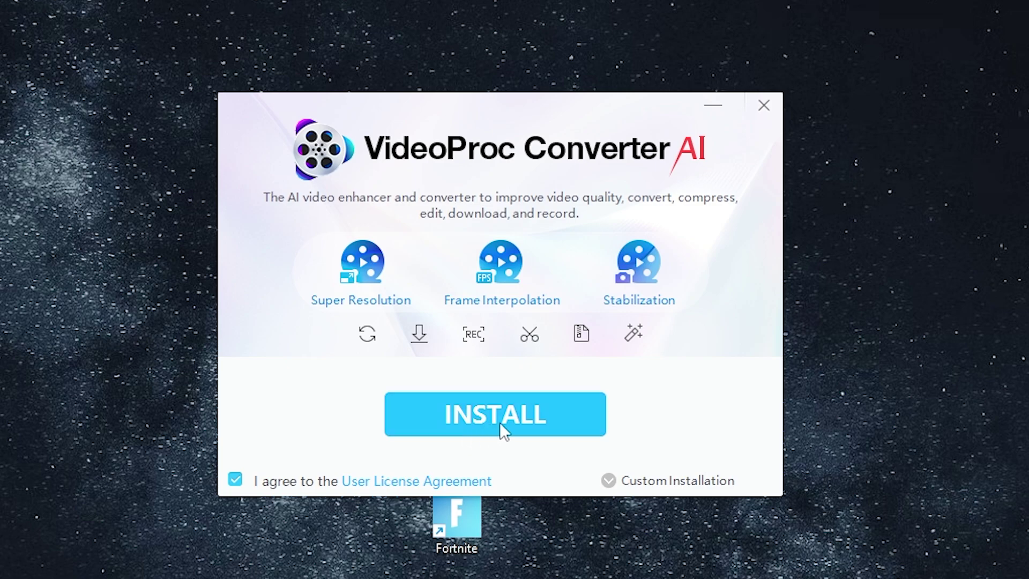
Step: Install VideoProc Converter AI and launch it to the main launcher with Super Resolution, Frame Interpolation and Stabilization
{"action": "left_click", "coordinate": [496, 420]}
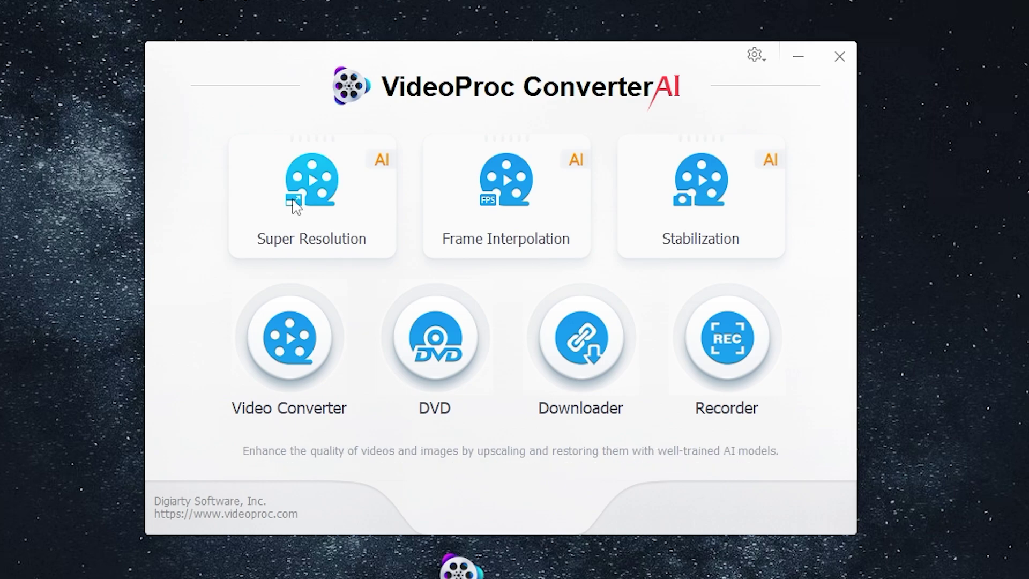
Step: Load the video and old photo into Super Resolution
{"action": "left_click_drag", "start_coordinate": [549, 370], "coordinate": [400, 366]}
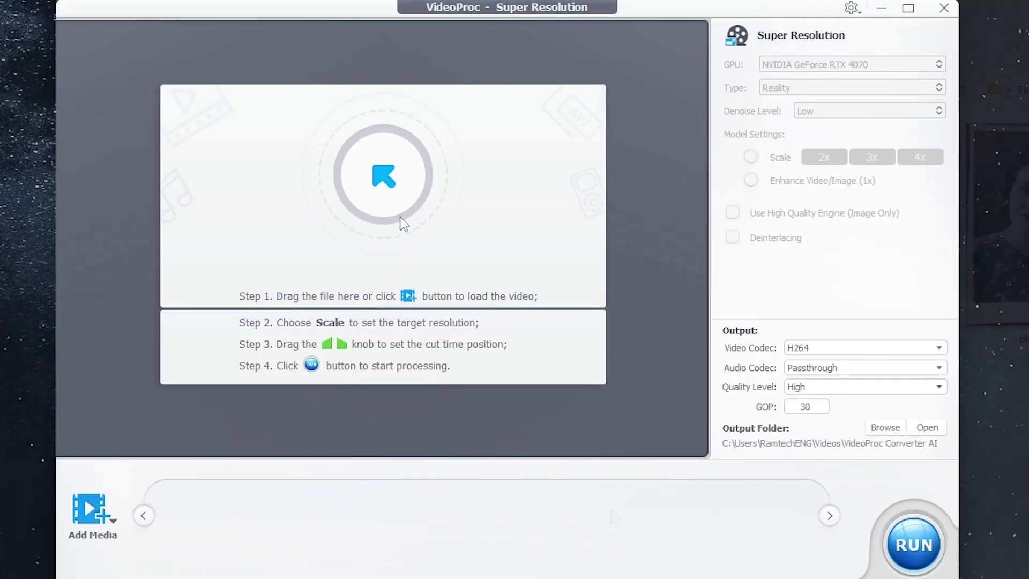
{"action": "left_click", "coordinate": [384, 184]}
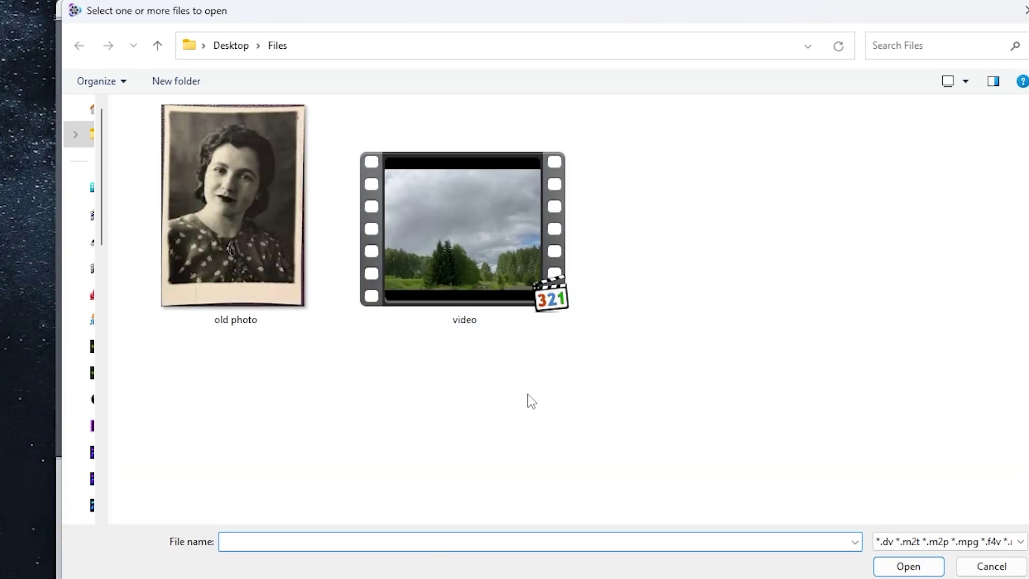
{"action": "left_click", "coordinate": [808, 87]}
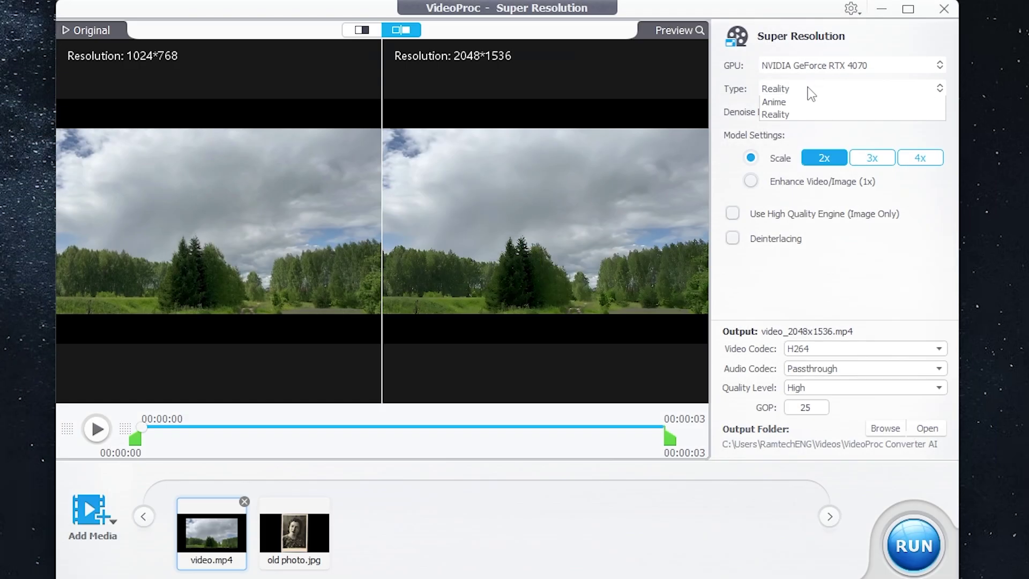
Step: Export video.mp4 upscaled 4x with Reality model, H264, Passthrough audio and Highest quality
{"action": "left_click", "coordinate": [789, 117]}
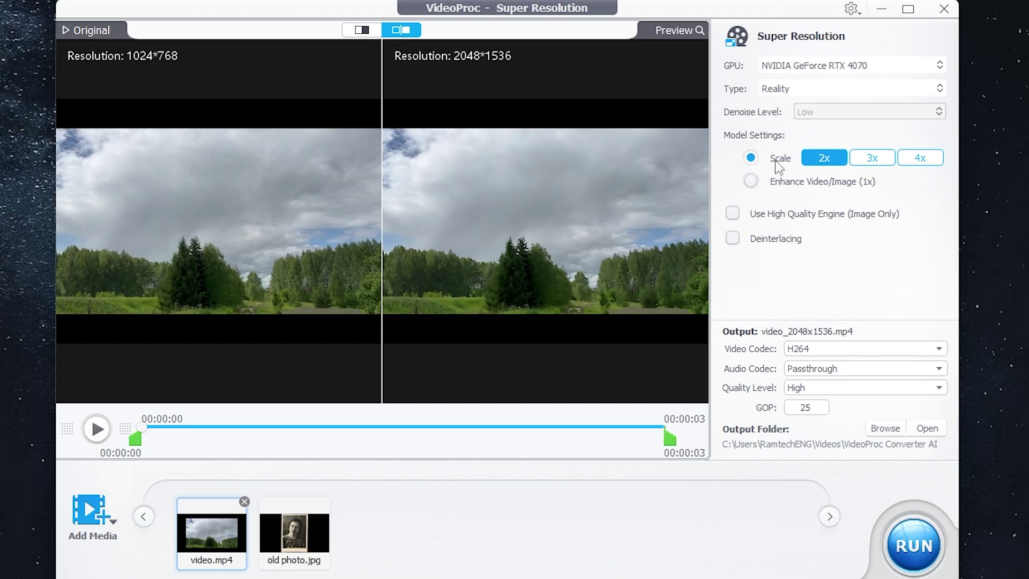
{"action": "left_click", "coordinate": [920, 161]}
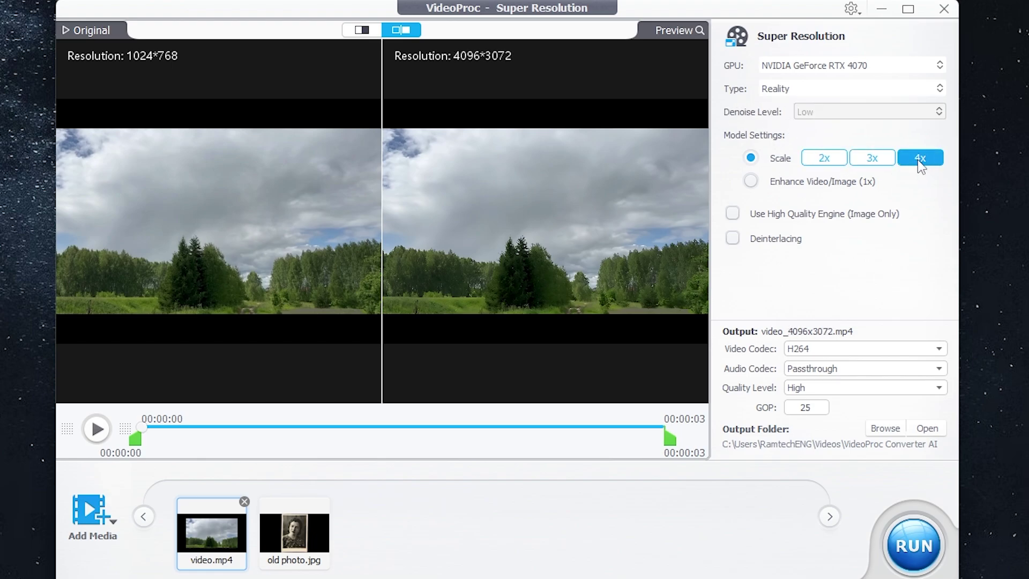
{"action": "left_click", "coordinate": [845, 349]}
{"action": "left_click", "coordinate": [853, 360]}
{"action": "left_click", "coordinate": [871, 368]}
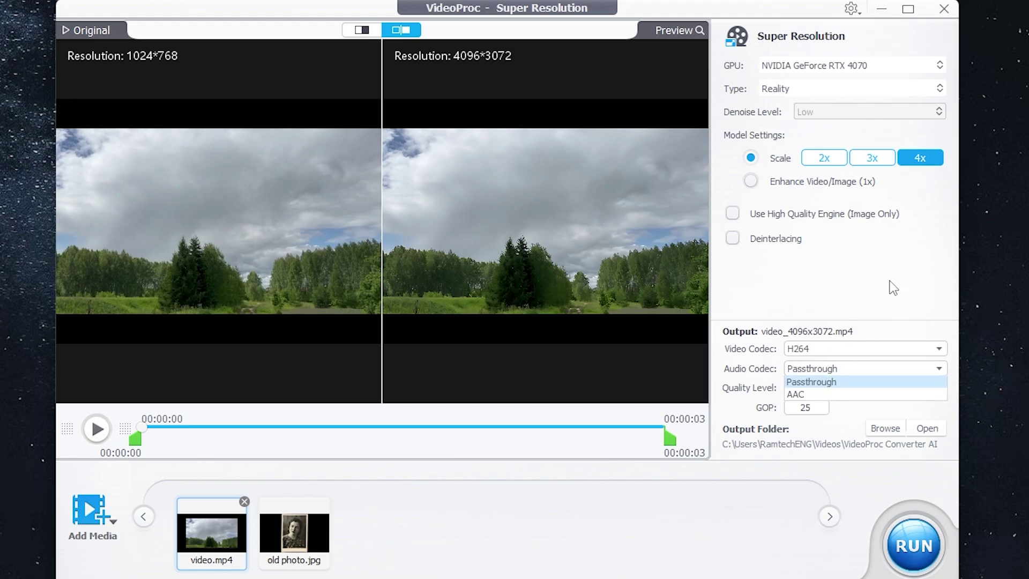
{"action": "left_click", "coordinate": [883, 317]}
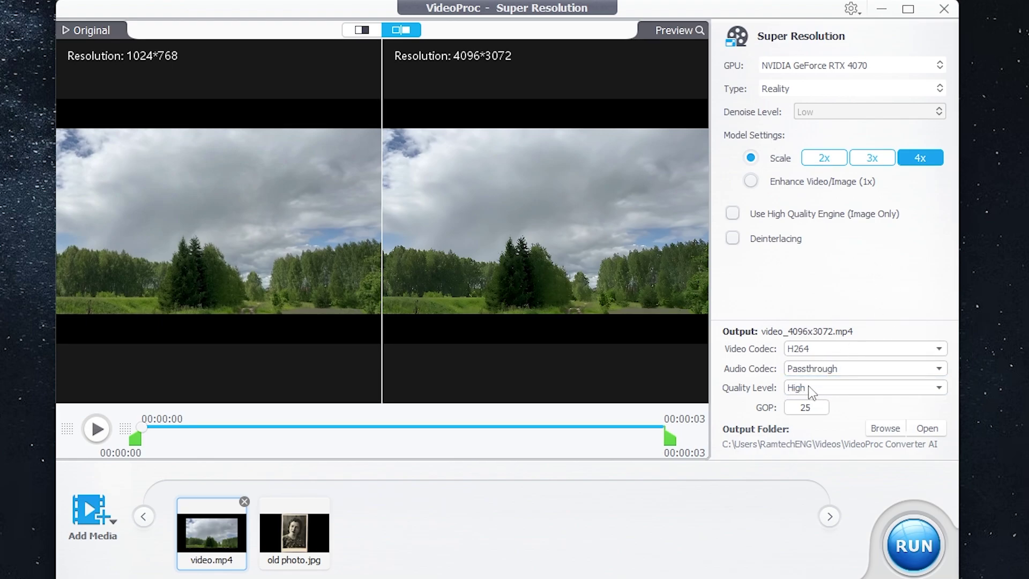
{"action": "left_click", "coordinate": [810, 388]}
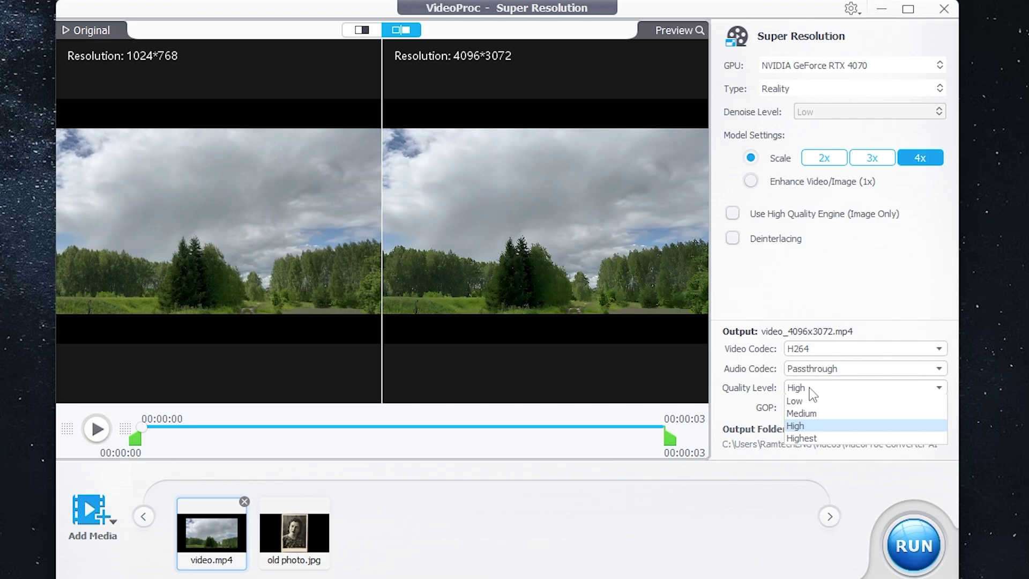
{"action": "left_click", "coordinate": [808, 439]}
{"action": "left_click", "coordinate": [914, 547]}
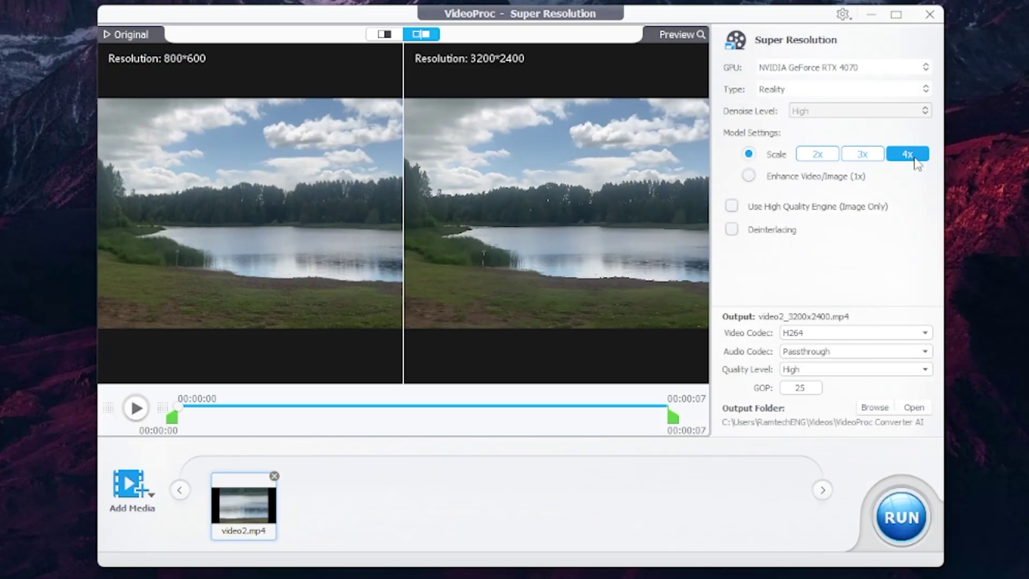
Step: Export video2.mp4 upscaled 4x from 800*600 to 3200*2400
{"action": "left_click", "coordinate": [914, 530]}
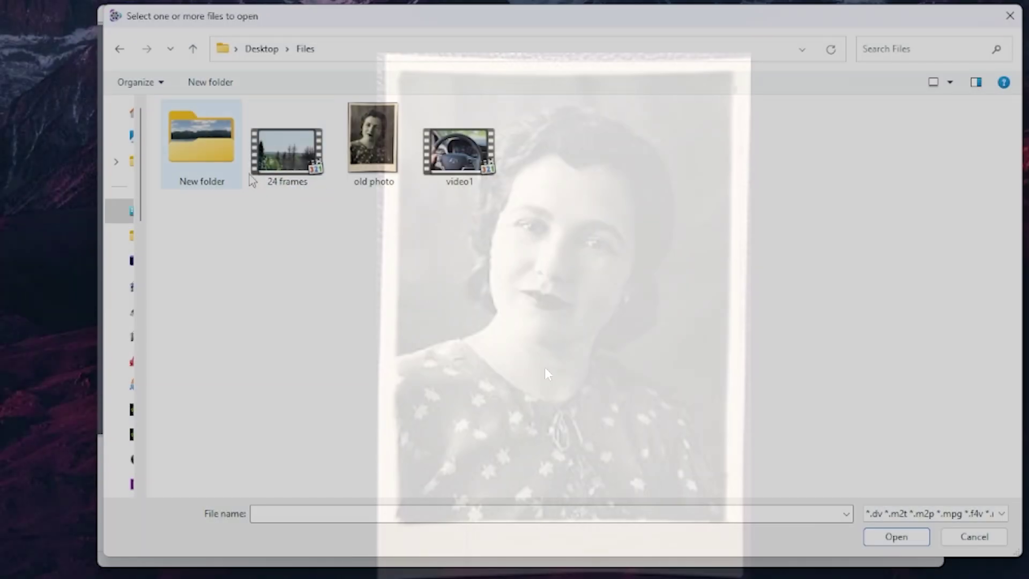
Step: Load old photo.jpg into Super Resolution for upscaling
{"action": "left_click", "coordinate": [372, 142]}
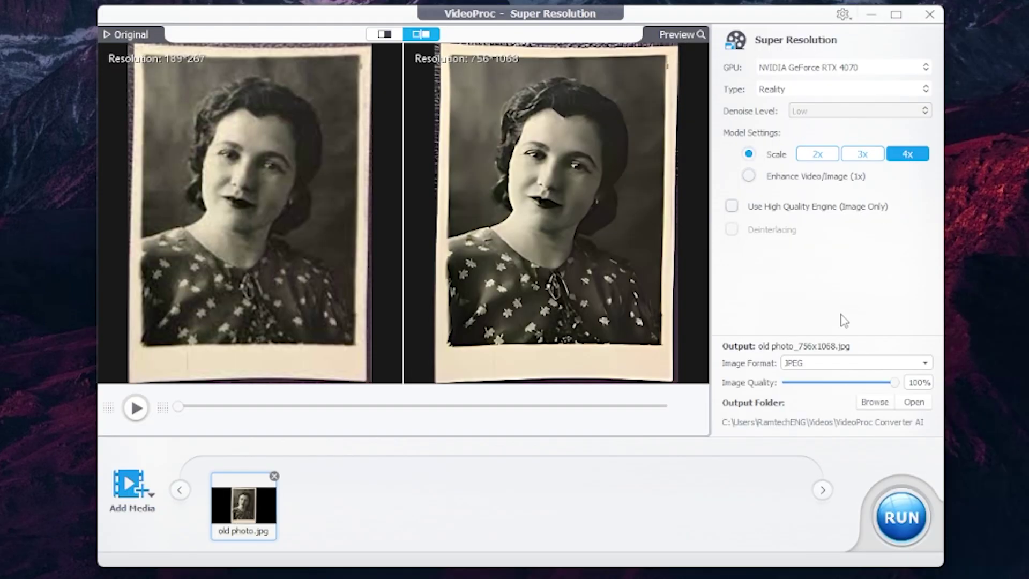
Step: Enable 'Use High Quality Engine (Image Only)' for the old photo's 4x upscale
{"action": "left_click", "coordinate": [733, 208]}
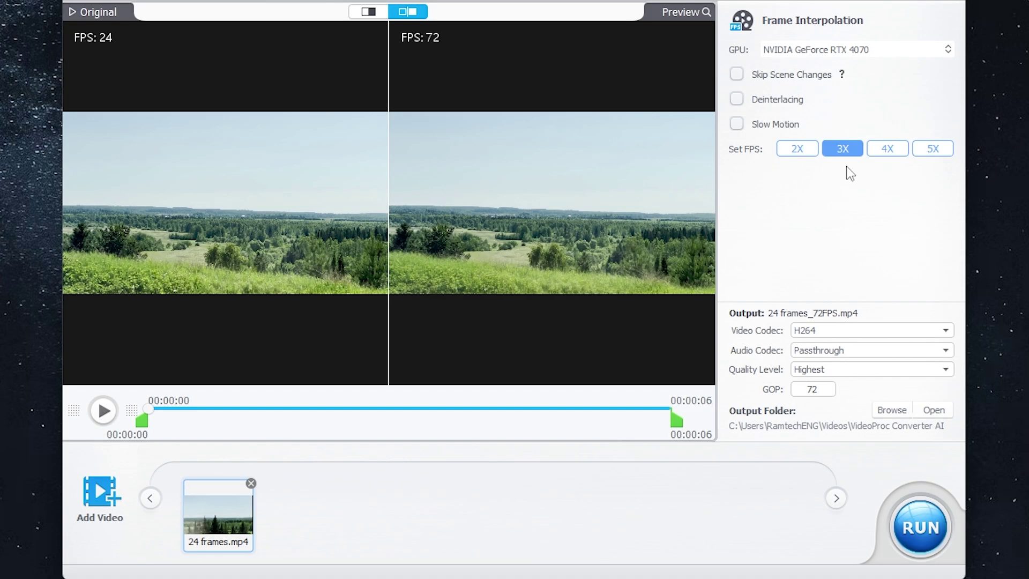
Step: Export 24 frames.mp4 at 3X (72 FPS), then at 5X (120 FPS)
{"action": "left_click", "coordinate": [885, 149]}
{"action": "left_click", "coordinate": [843, 149]}
{"action": "left_click", "coordinate": [809, 149]}
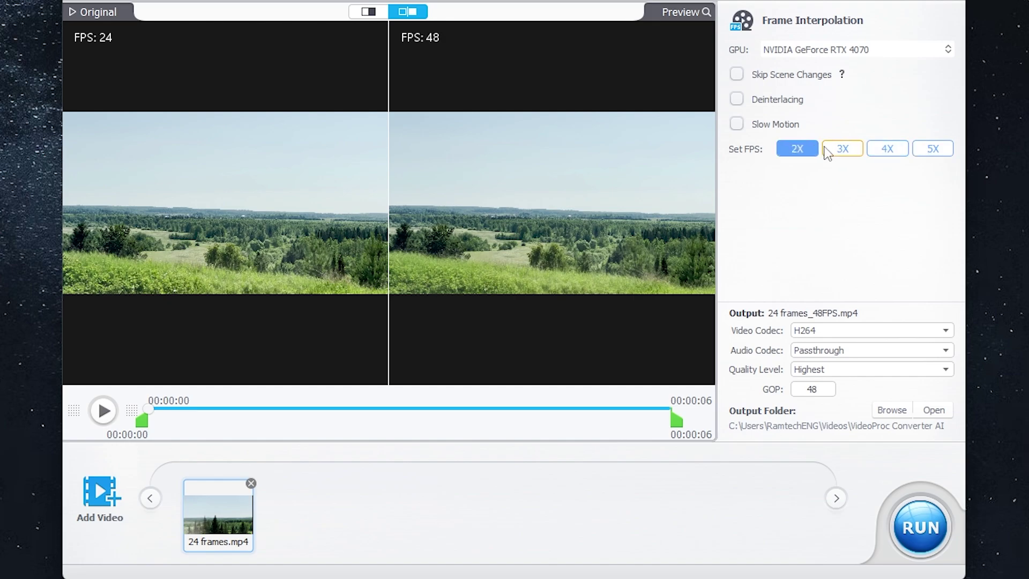
{"action": "left_click", "coordinate": [831, 148]}
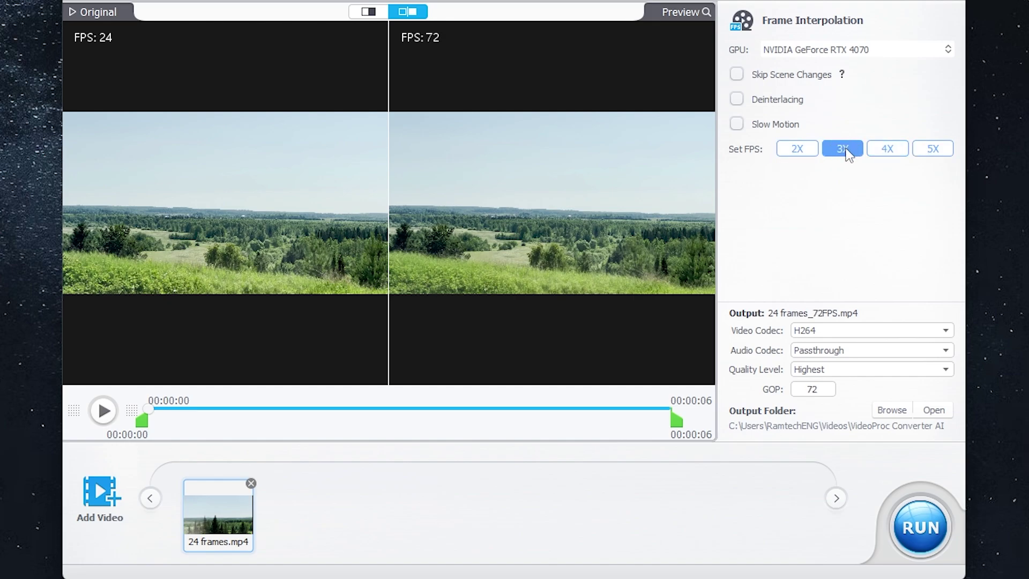
{"action": "left_click", "coordinate": [921, 527]}
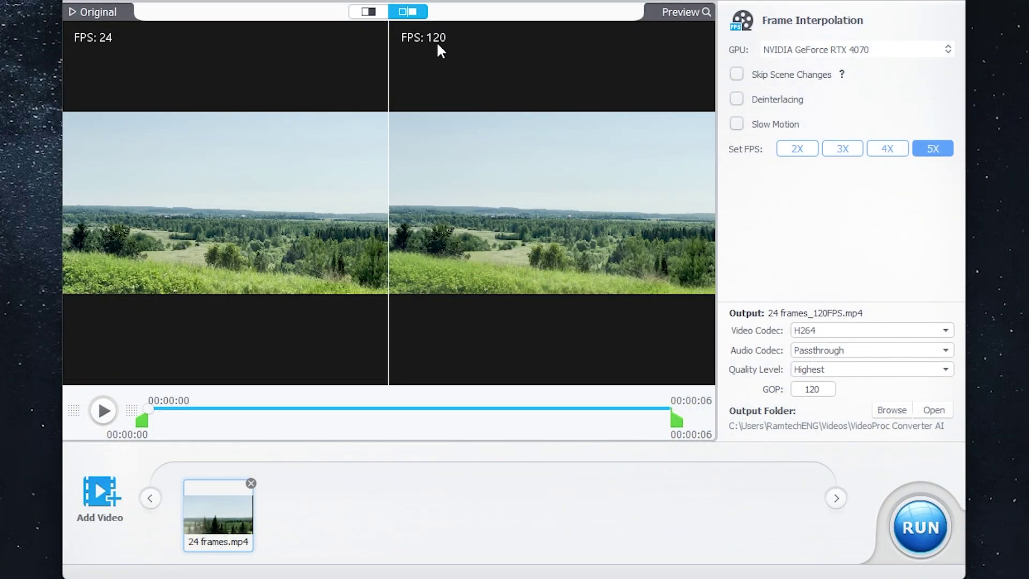
{"action": "left_click", "coordinate": [912, 536]}
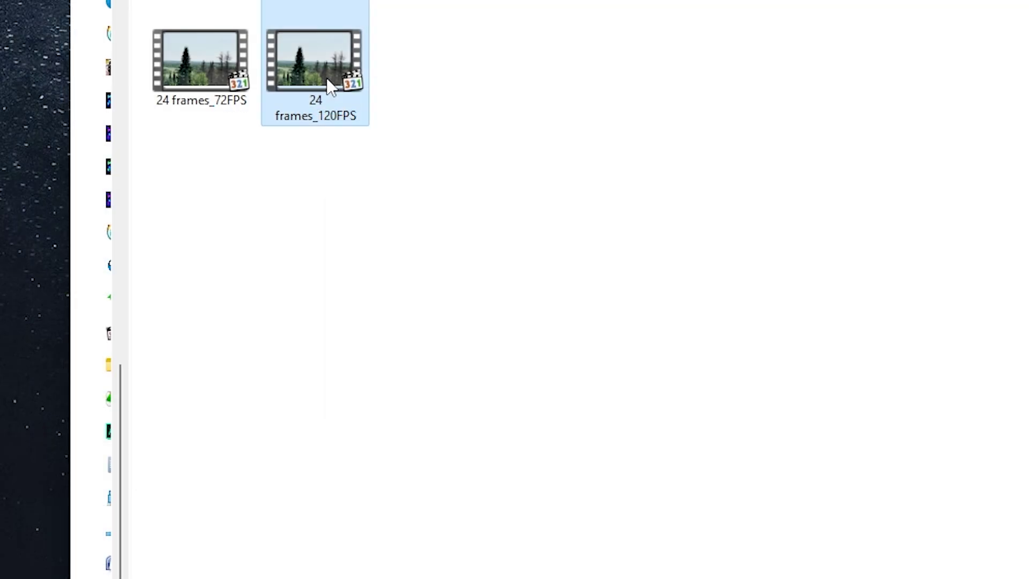
Step: Open the Properties of 24 frames_120FPS to check its frame rate
{"action": "right_click", "coordinate": [330, 81]}
{"action": "left_click", "coordinate": [408, 313]}
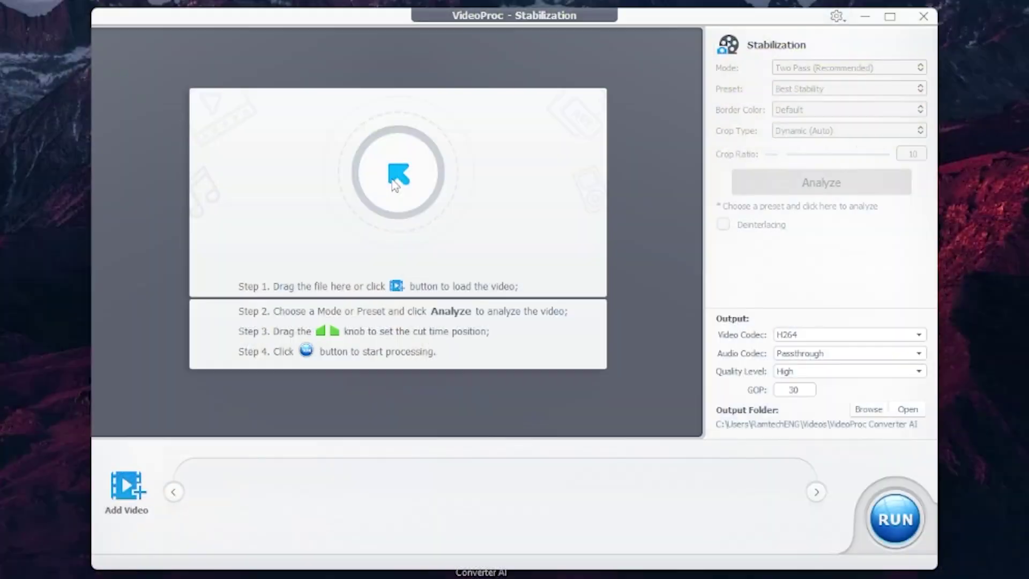
Step: Export video1 stabilized with the Best Stability preset and Default border colour
{"action": "left_click", "coordinate": [397, 174]}
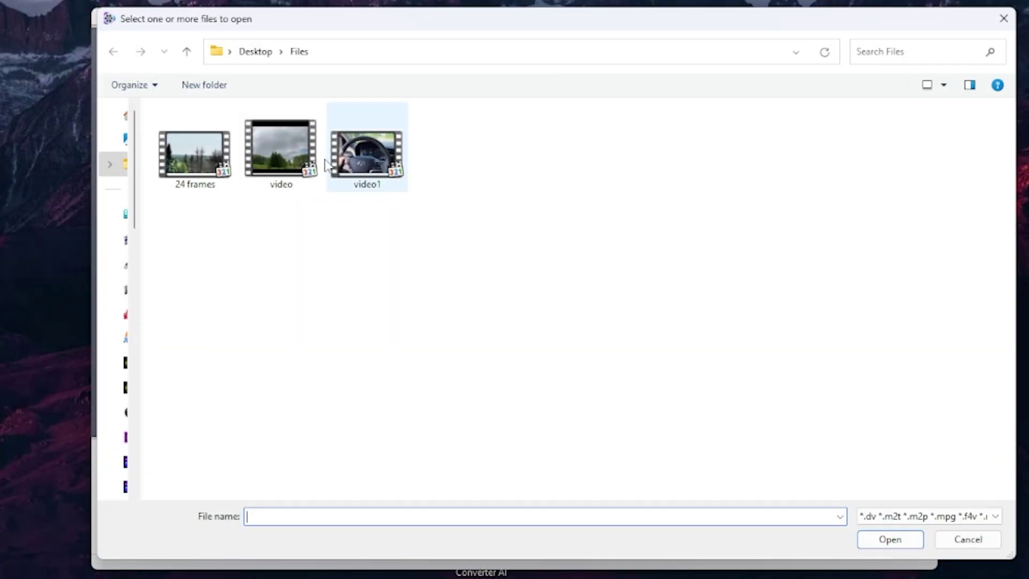
{"action": "double_click", "coordinate": [369, 170]}
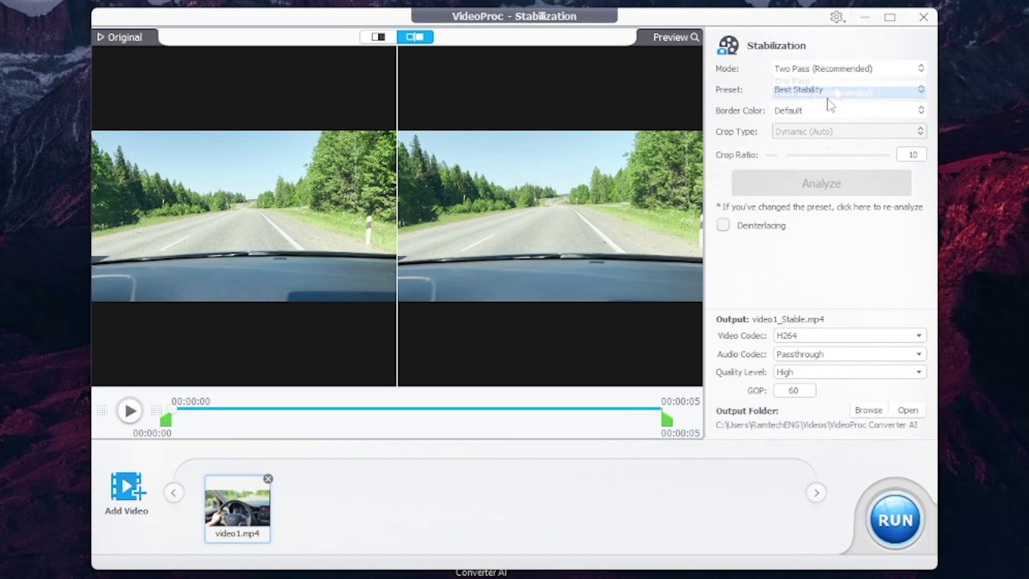
{"action": "left_click", "coordinate": [813, 102]}
{"action": "left_click", "coordinate": [795, 111]}
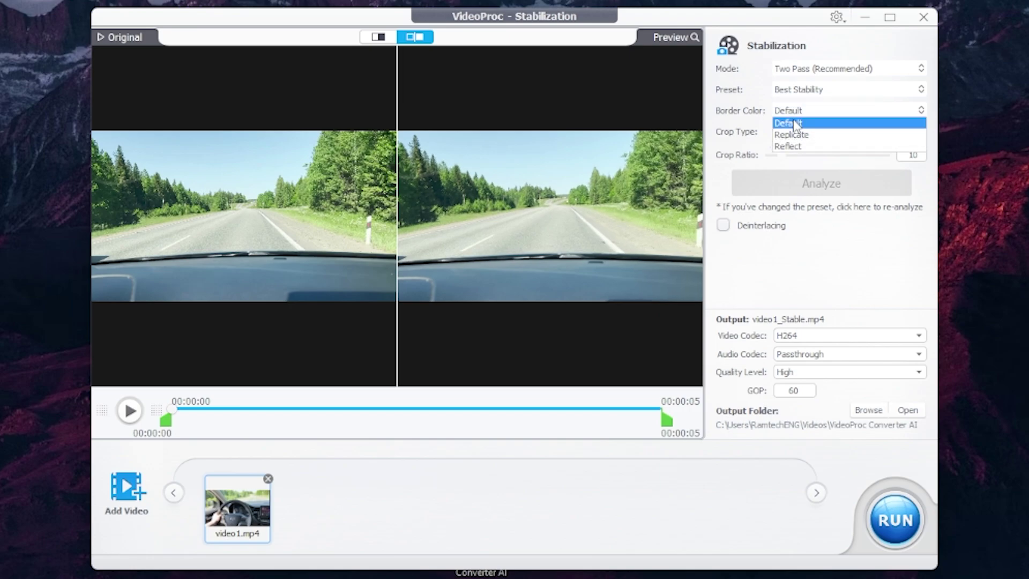
{"action": "left_click", "coordinate": [821, 126]}
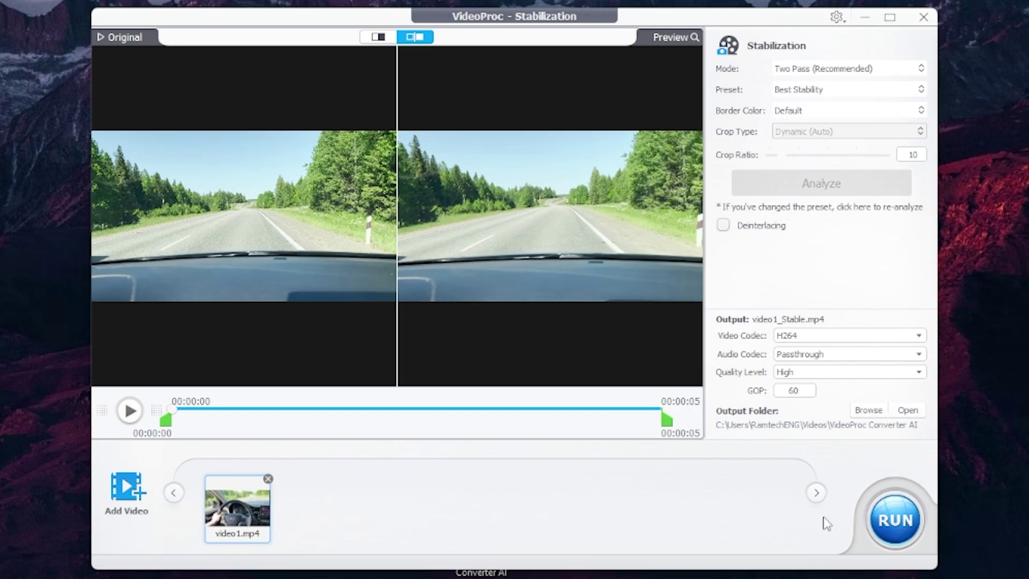
{"action": "left_click", "coordinate": [894, 520]}
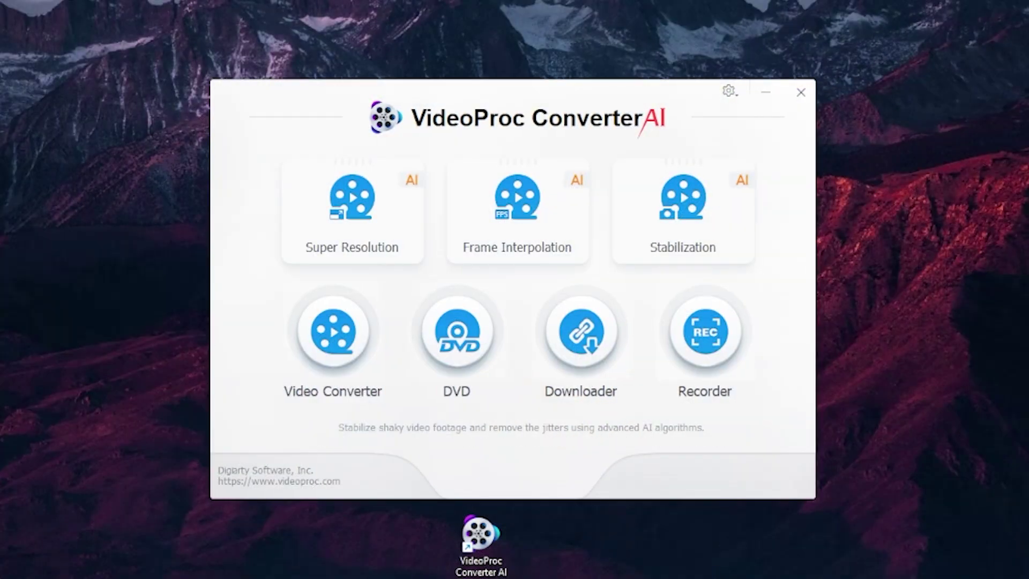
Step: Open the Video Converter and DVD tools, then set a YouTube channel's notifications to All
{"action": "left_click", "coordinate": [323, 372]}
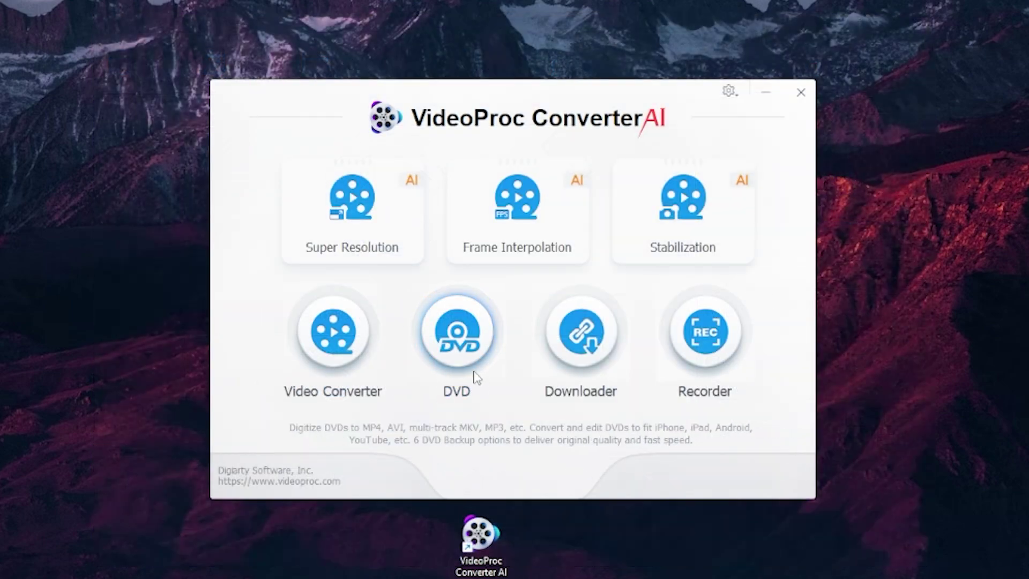
{"action": "left_click", "coordinate": [459, 360]}
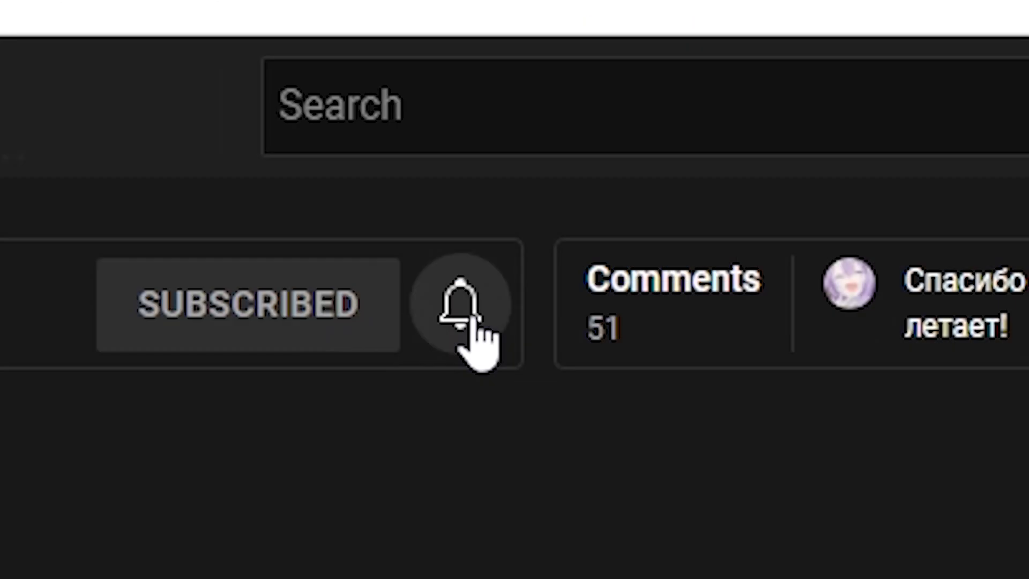
{"action": "left_click", "coordinate": [472, 340]}
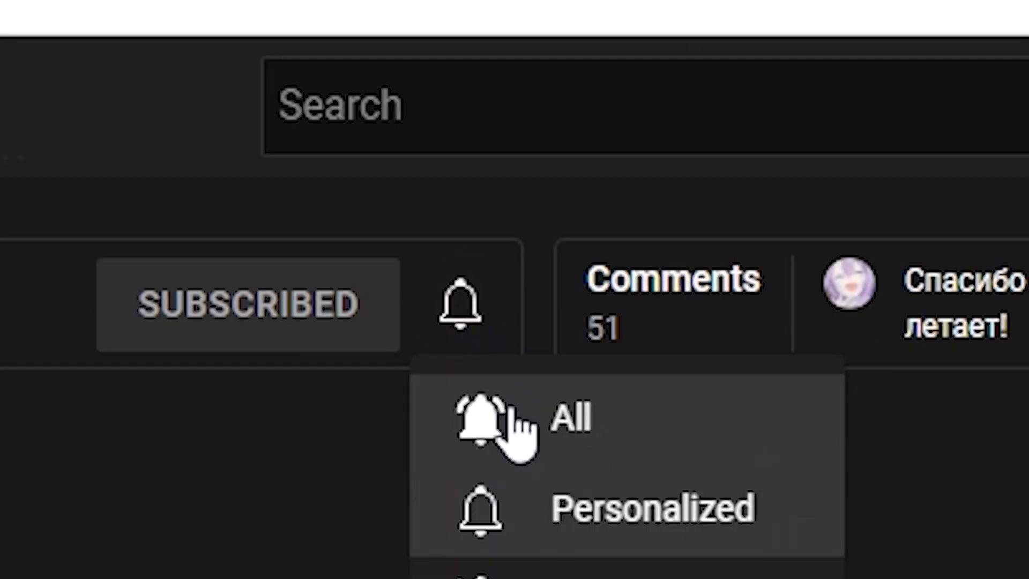
{"action": "left_click", "coordinate": [530, 436]}
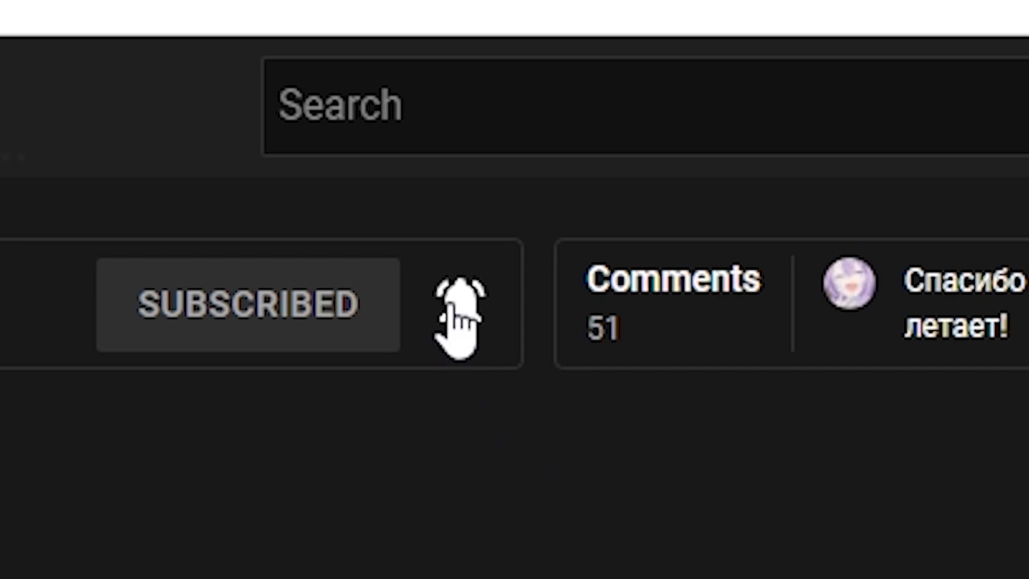